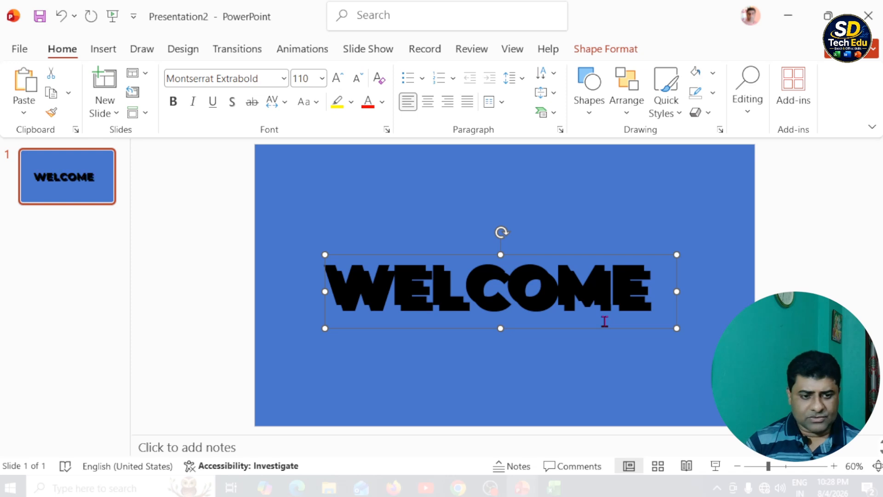
# Move the duplicate WELCOME text box below the original and replace its text with "TO PRESENTATION".
pyautogui.moveTo(607, 332); pyautogui.dragTo(607, 382)
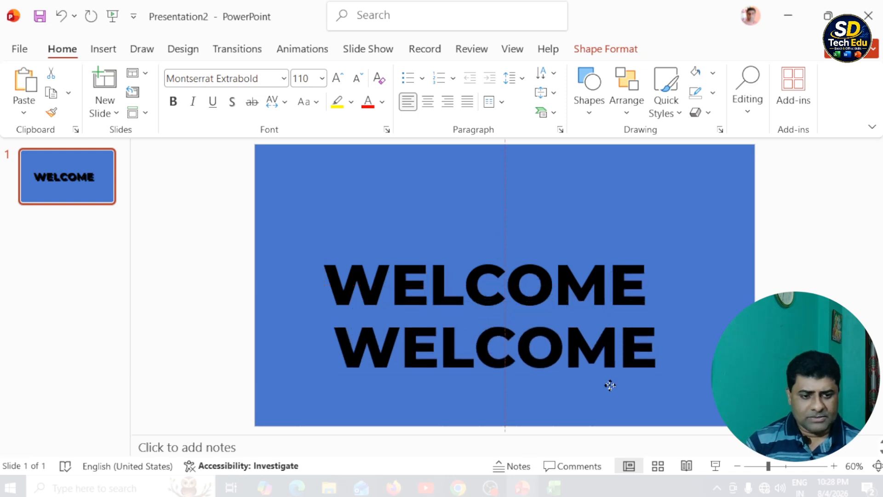
pyautogui.click(560, 360)
pyautogui.tripleClick(551, 350)
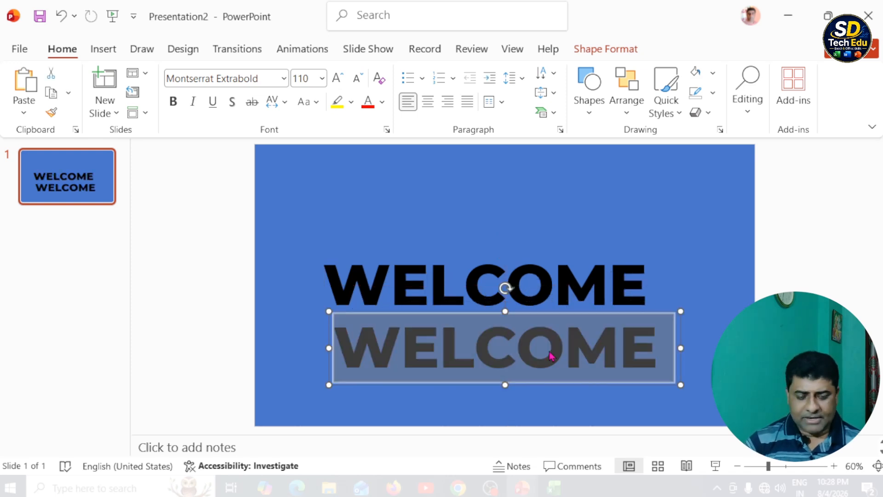
pyautogui.write('T')
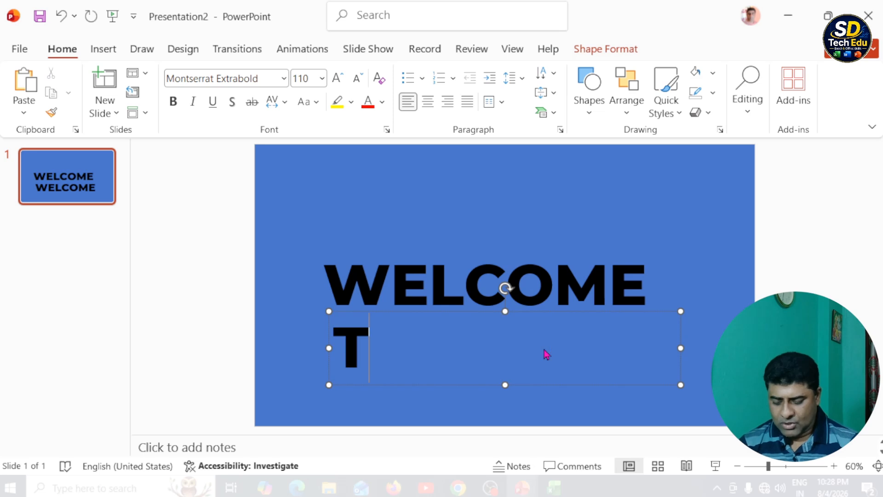
pyautogui.write('O P')
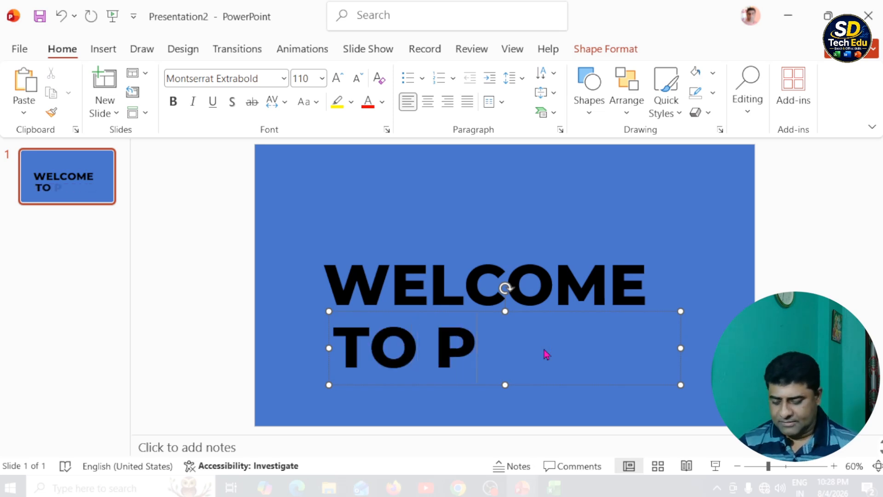
pyautogui.write('RESENTATION')
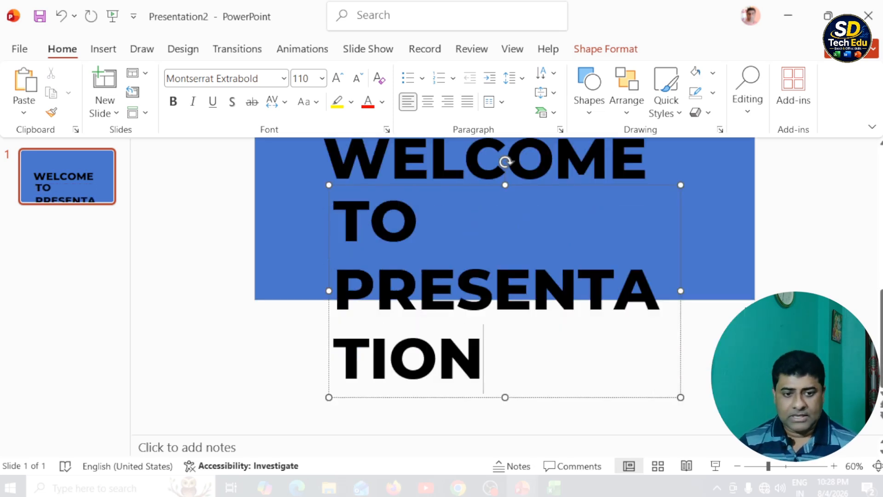
# Set the font size of the TO PRESENTATION text to 30.
pyautogui.tripleClick(544, 353)
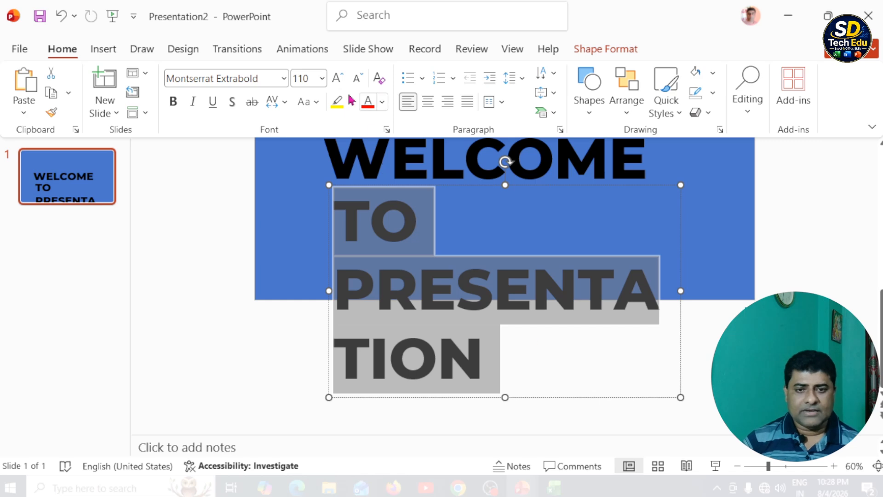
pyautogui.click(313, 79)
pyautogui.write('30')
pyautogui.press('Return')
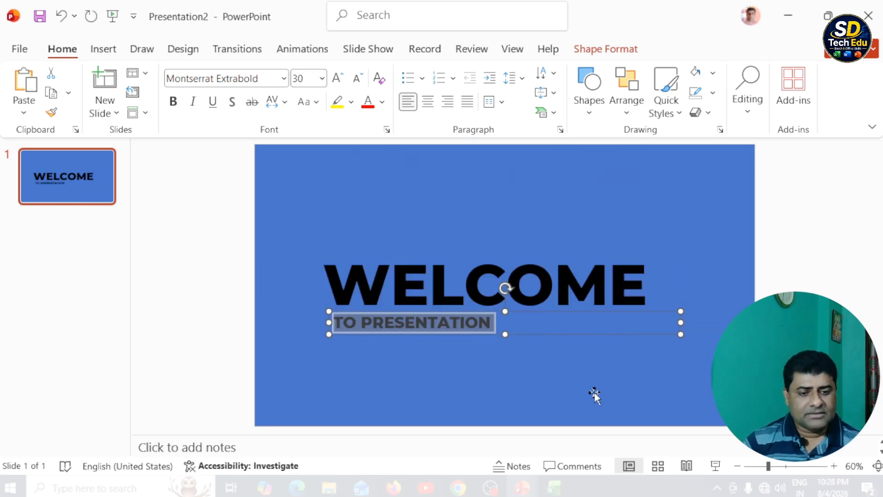
pyautogui.click(565, 364)
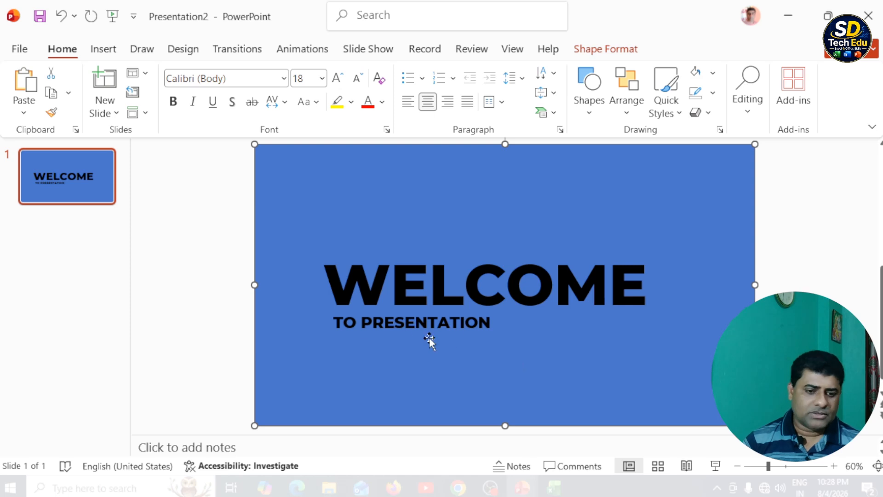
# Expand the character spacing of TO PRESENTATION by 25 pt and widen its text box so it fits on one line under WELCOME.
pyautogui.click(474, 325)
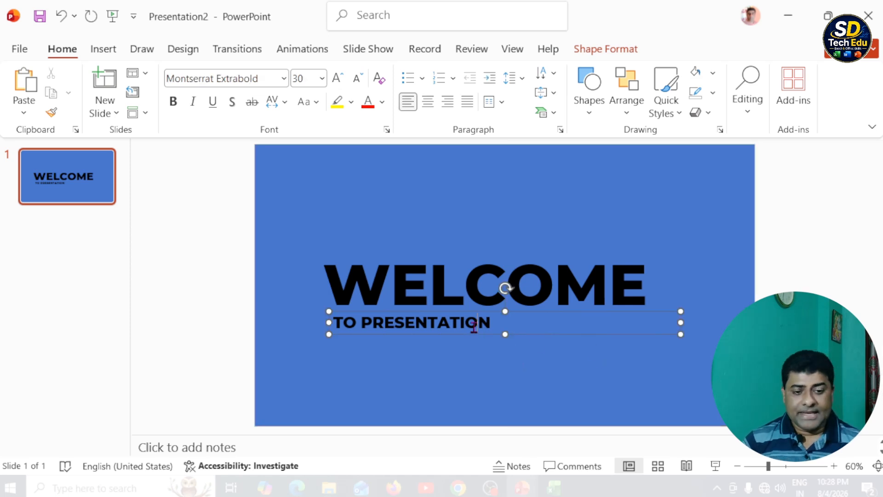
pyautogui.click(472, 334)
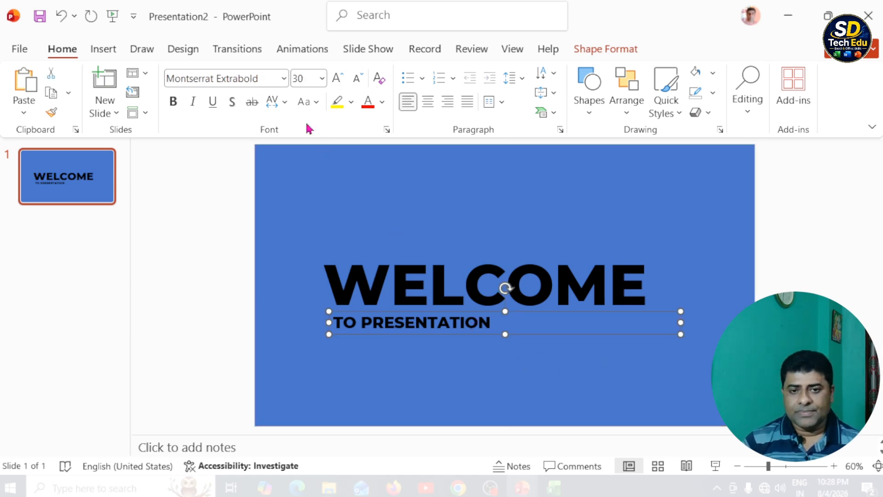
pyautogui.click(284, 105)
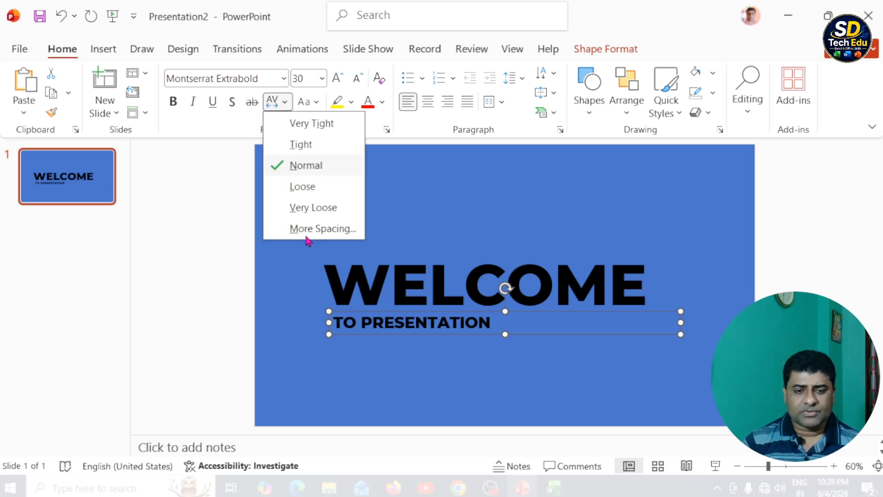
pyautogui.click(327, 228)
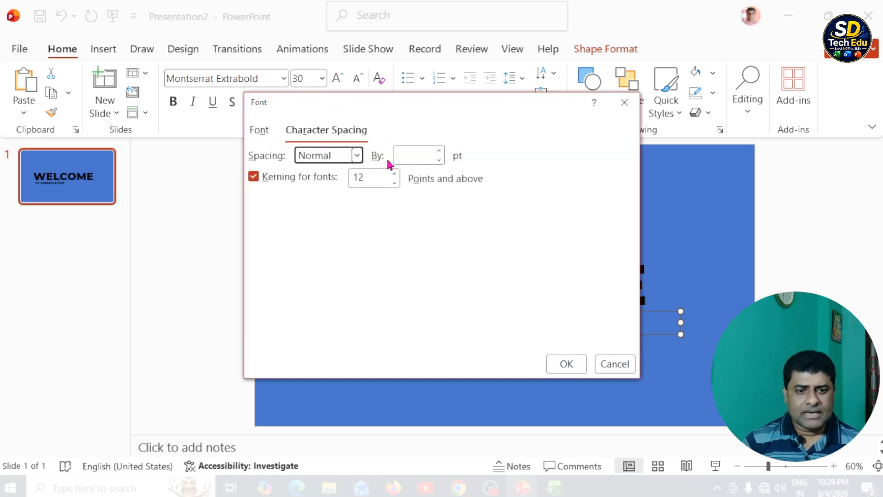
pyautogui.click(411, 152)
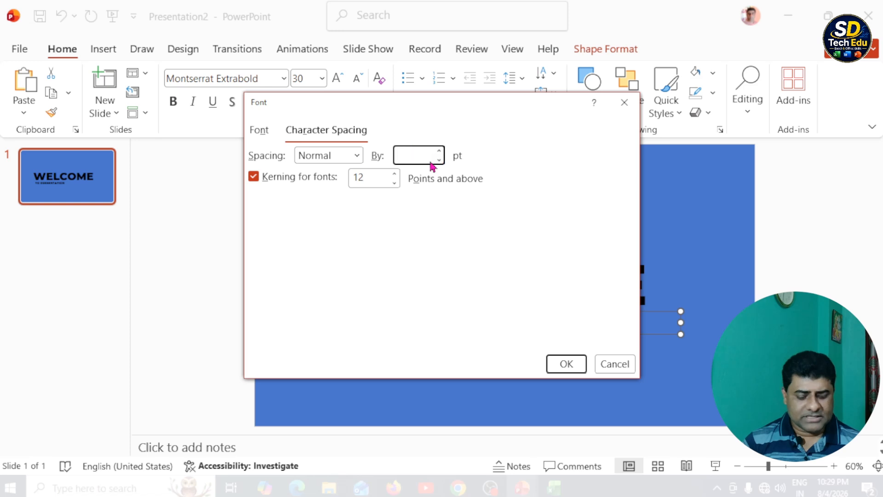
pyautogui.write('25')
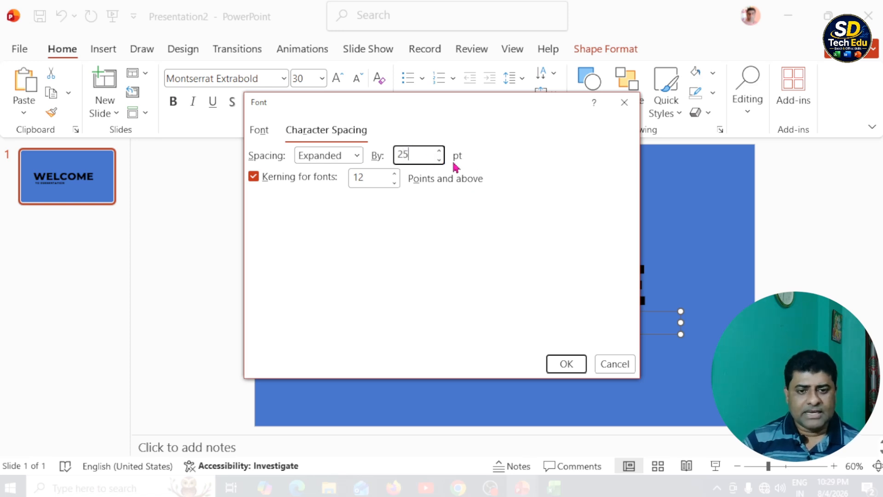
pyautogui.click(575, 364)
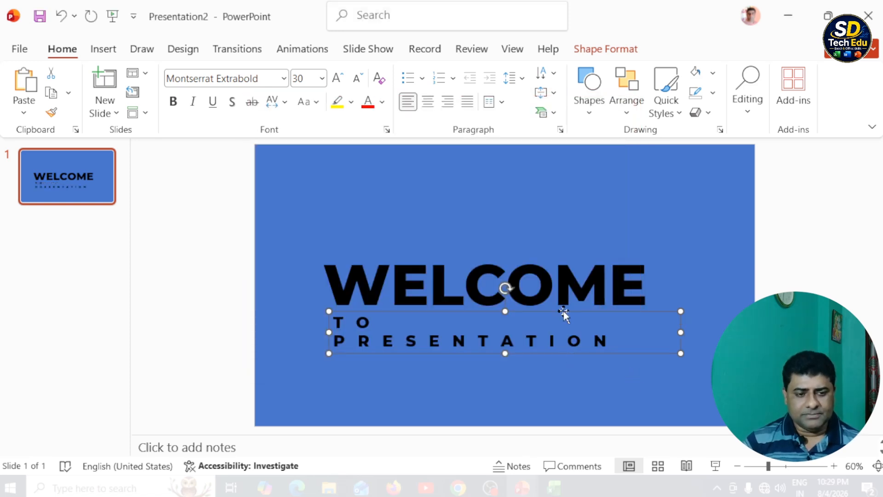
pyautogui.moveTo(682, 332); pyautogui.dragTo(644, 343)
pyautogui.click(652, 343)
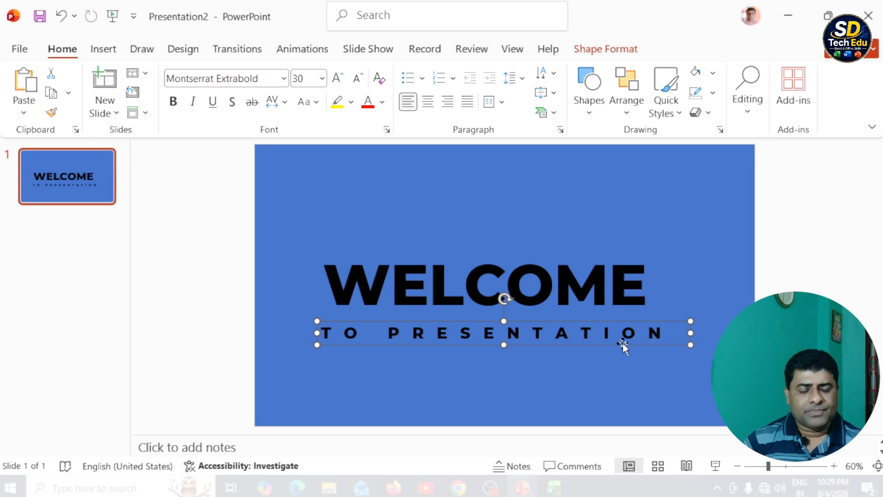
# Subtract the WELCOME and TO PRESENTATION text boxes from the full-slide blue rectangle, using the rectangle as the base shape.
pyautogui.click(602, 53)
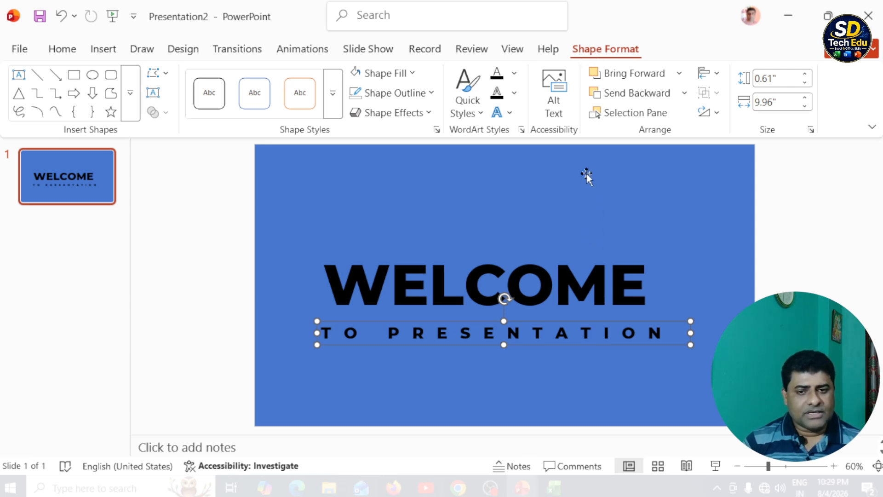
pyautogui.click(402, 182)
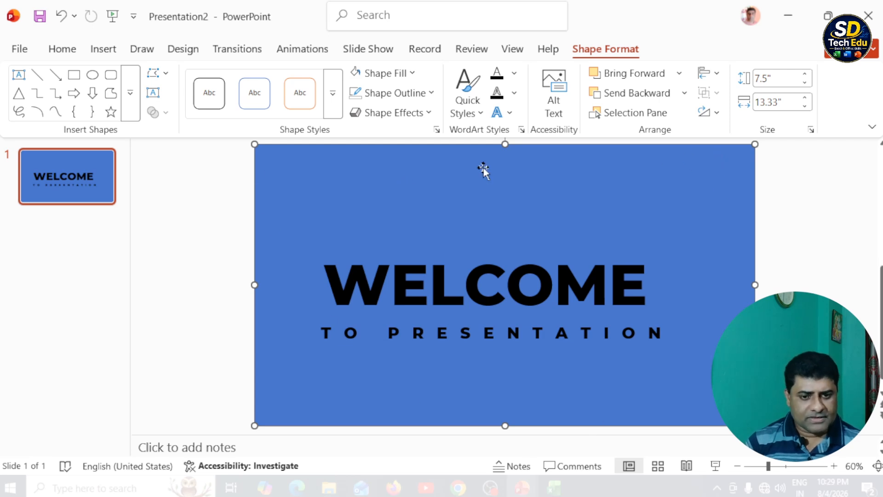
pyautogui.keyDown('shift'); pyautogui.click(532, 275); pyautogui.keyUp('shift')
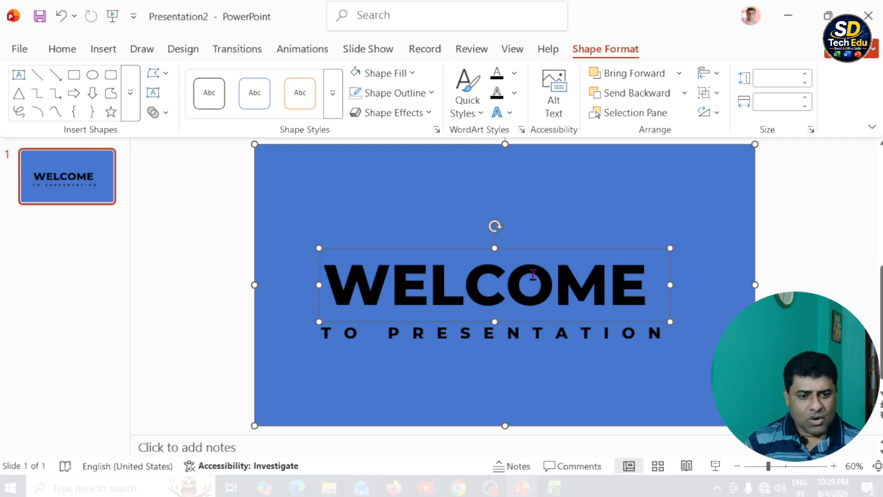
pyautogui.keyDown('shift'); pyautogui.click(545, 337); pyautogui.keyUp('shift')
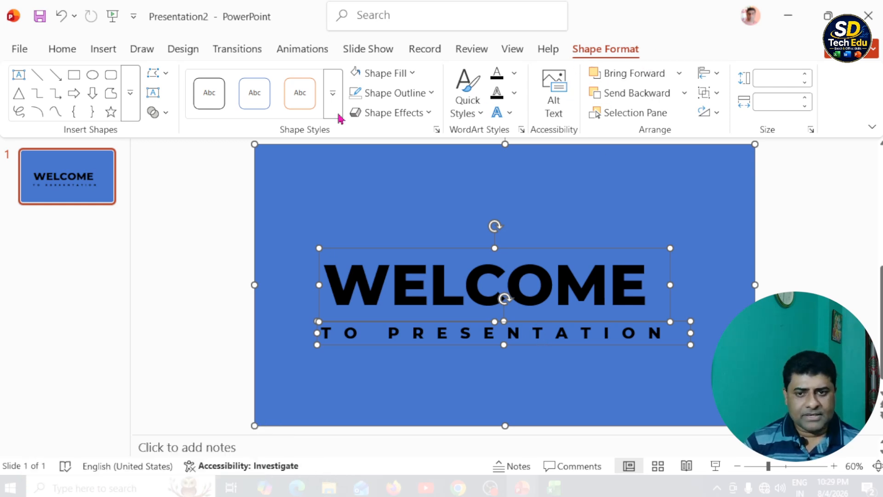
pyautogui.click(167, 115)
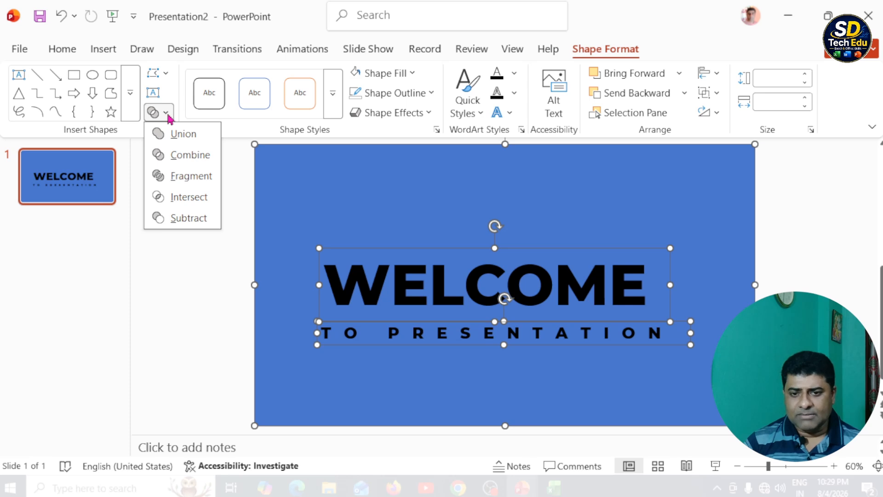
pyautogui.click(189, 220)
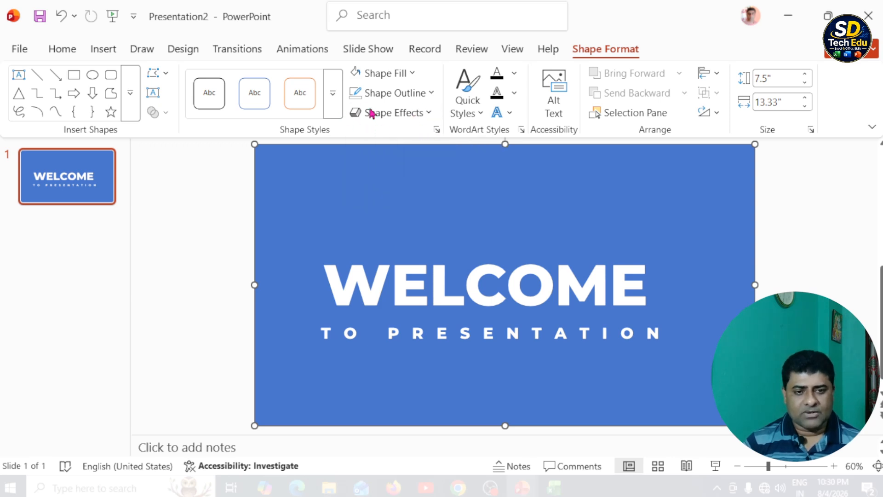
# Apply the outer shadow "Offset: Center" to the cut-out rectangle.
pyautogui.click(429, 114)
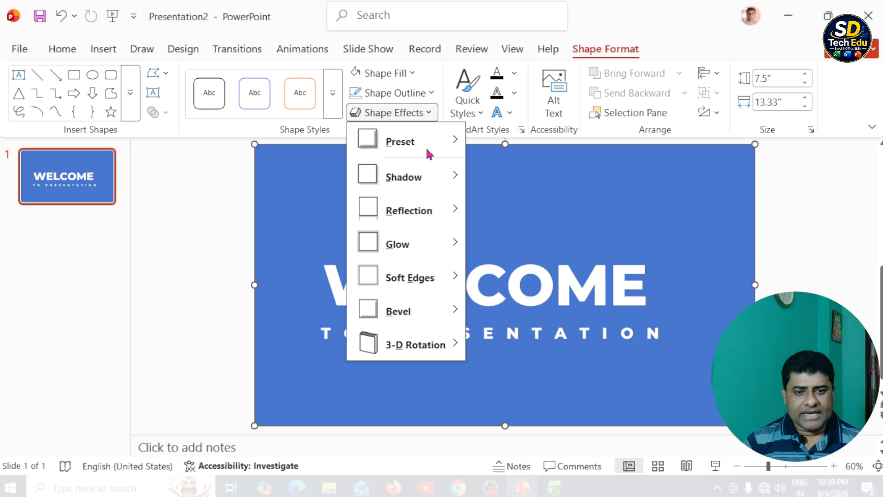
pyautogui.moveTo(411, 186)
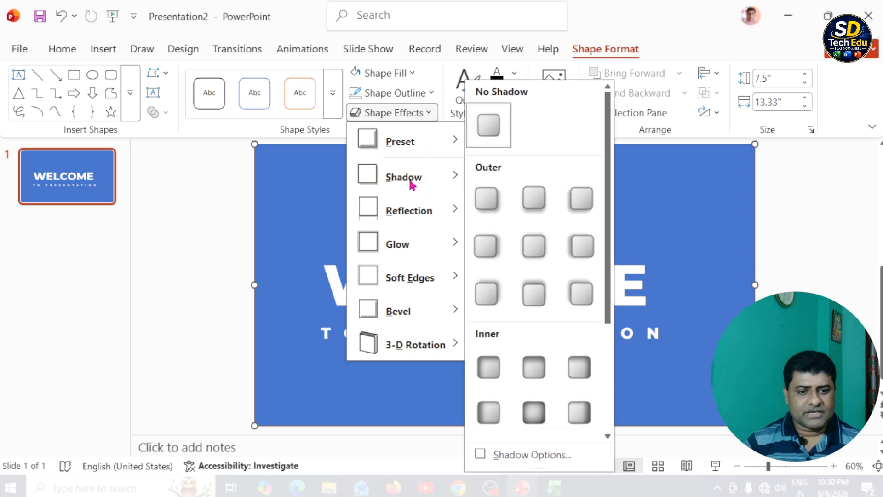
pyautogui.click(535, 246)
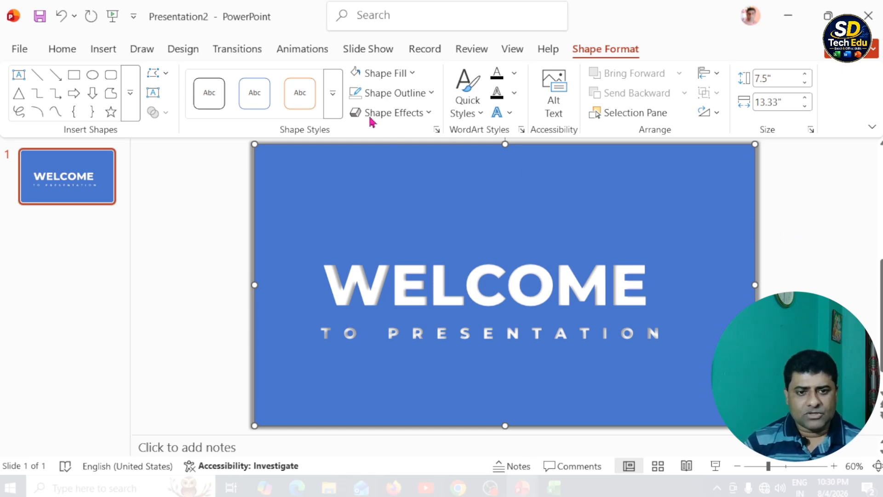
# Give the cut-out rectangle the Light Gradient - Accent 3 preset fill with a linear diagonal direction from top right to bottom left.
pyautogui.click(438, 131)
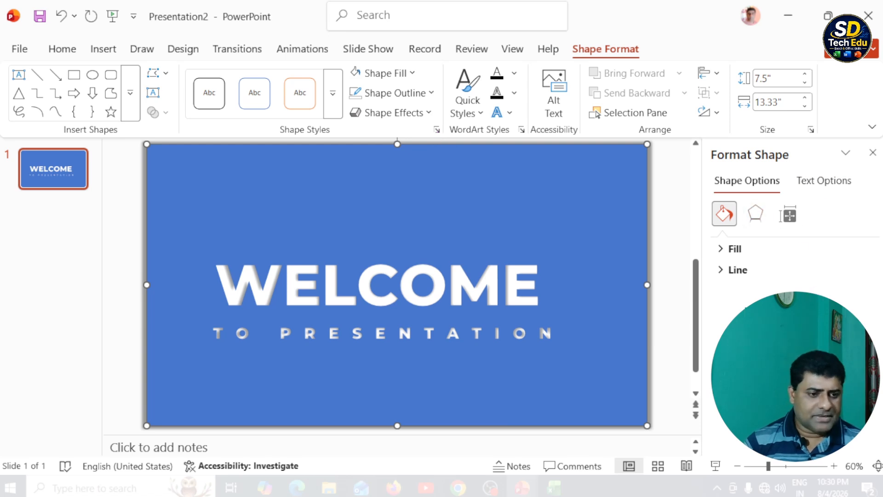
pyautogui.click(724, 251)
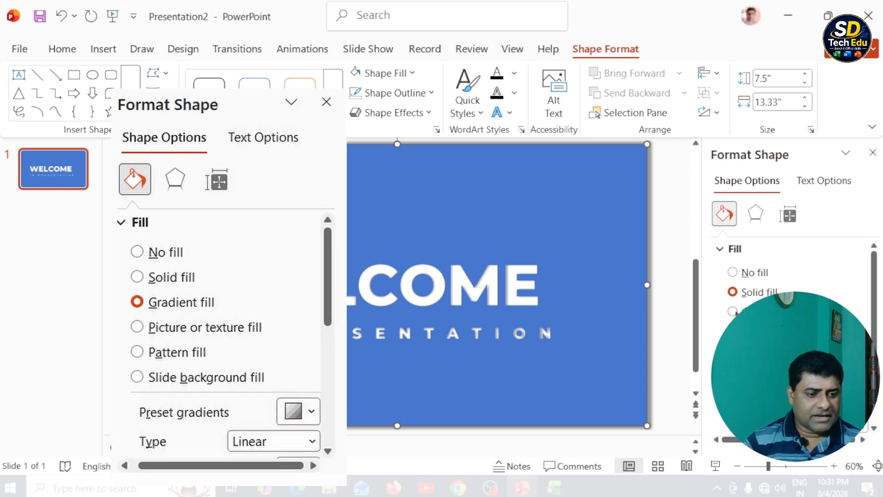
pyautogui.click(733, 311)
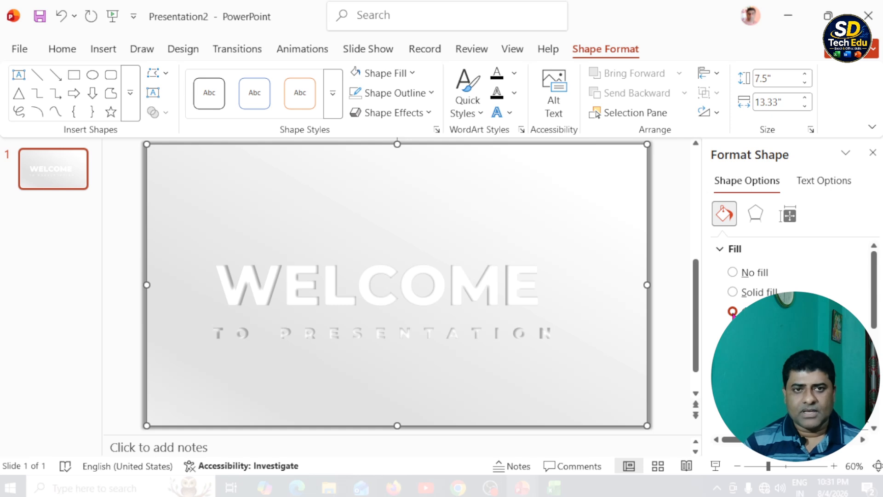
pyautogui.moveTo(876, 291); pyautogui.dragTo(876, 311)
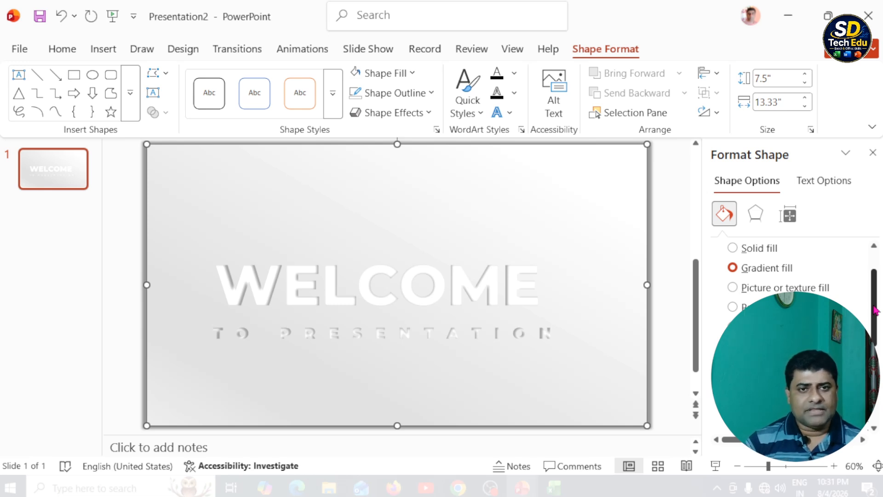
pyautogui.moveTo(876, 311); pyautogui.dragTo(876, 313)
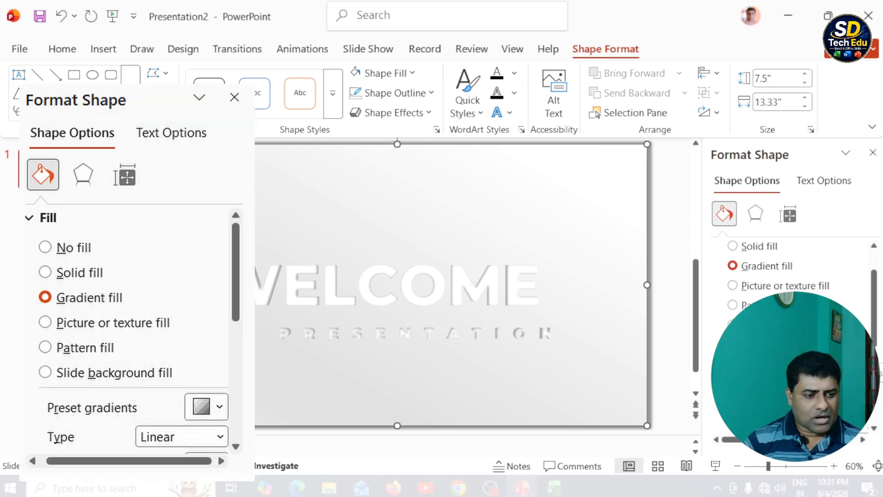
pyautogui.click(856, 353)
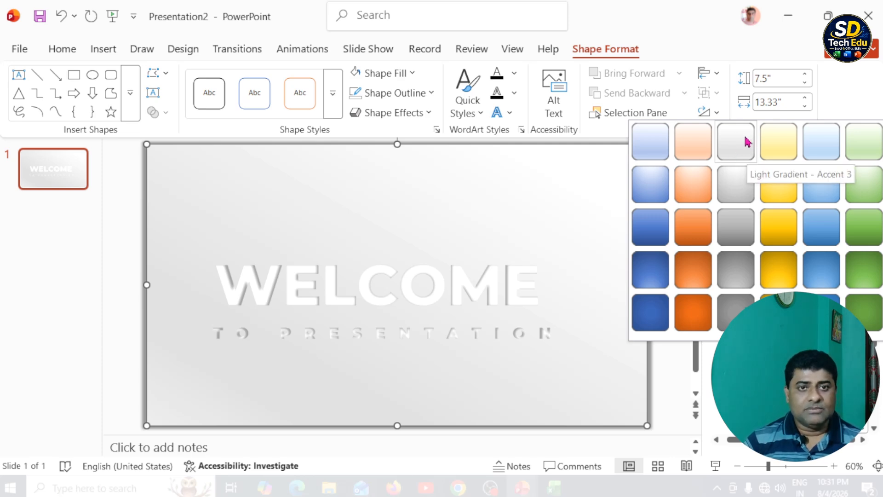
pyautogui.click(746, 142)
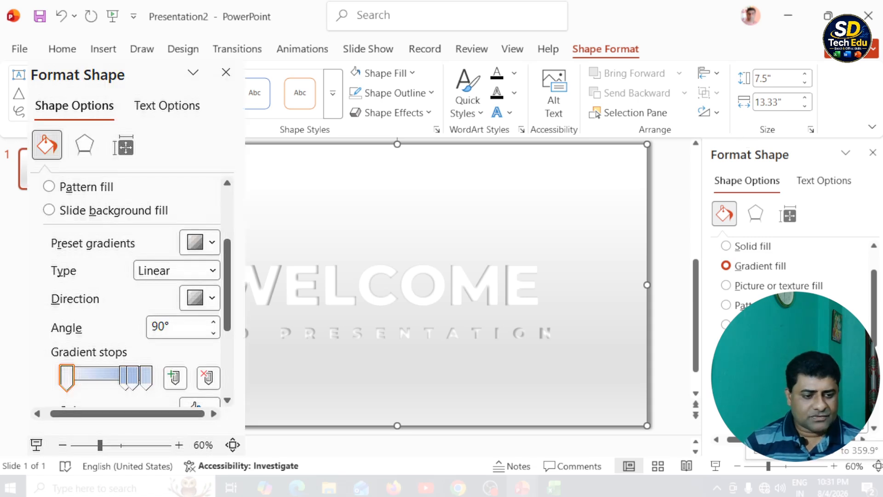
pyautogui.click(852, 398)
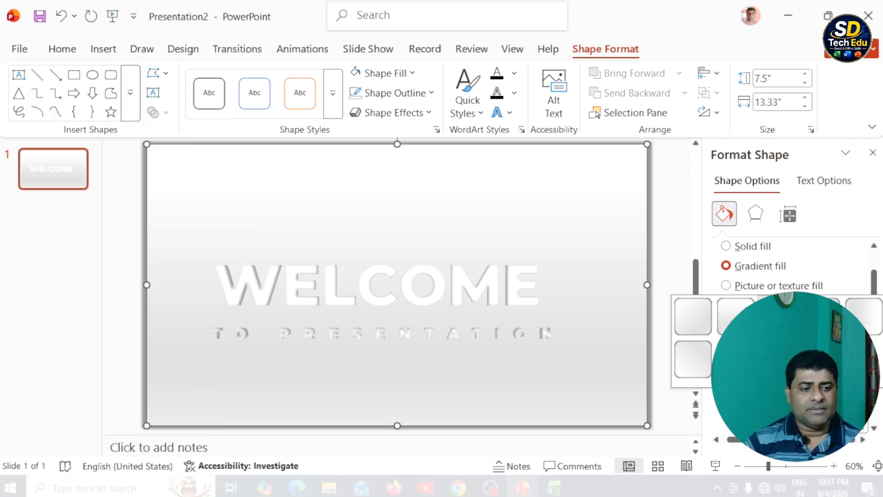
pyautogui.click(779, 316)
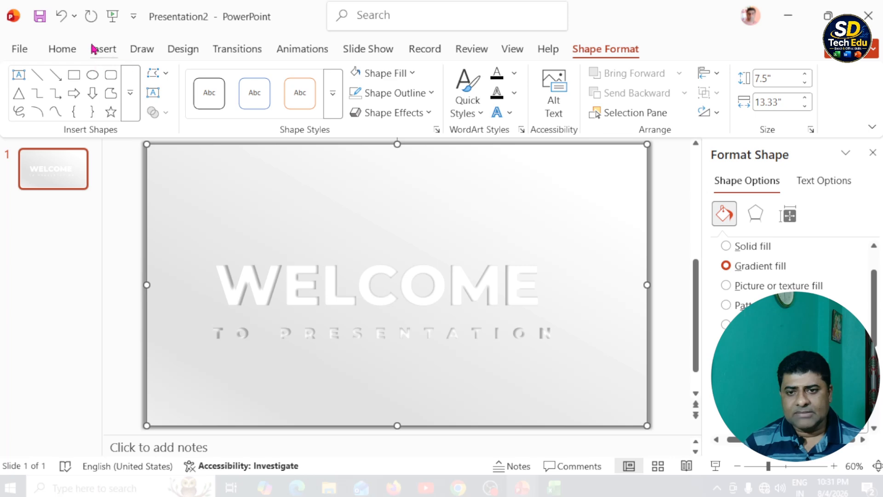
# Insert the picture lancier-rose-7698947 from Saved Pictures and stretch it sideways to about 13.04" wide so it nearly covers the slide.
pyautogui.click(110, 52)
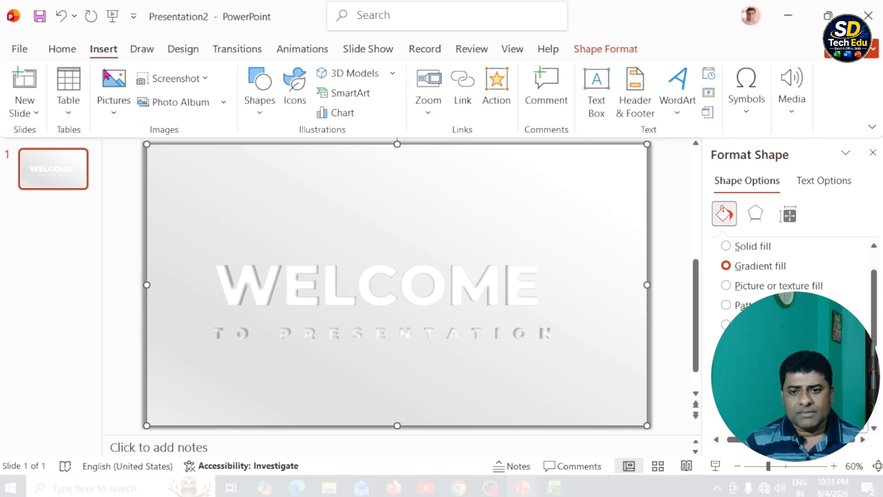
pyautogui.click(120, 113)
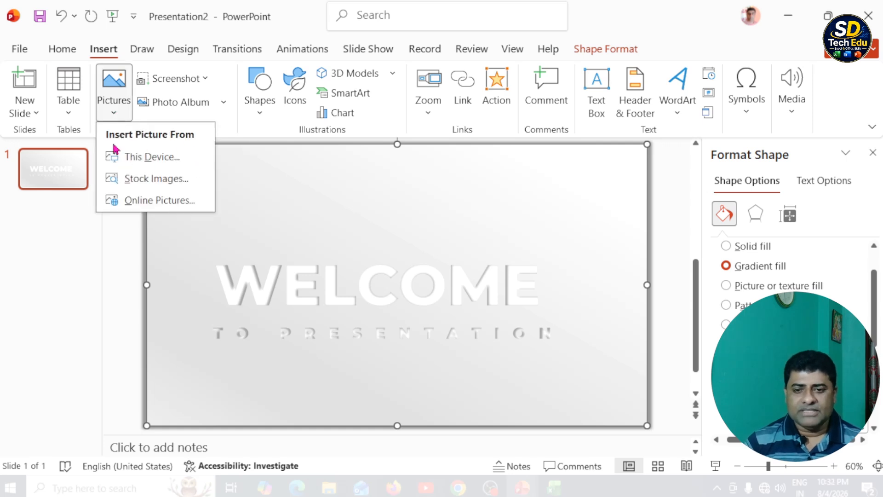
pyautogui.click(136, 158)
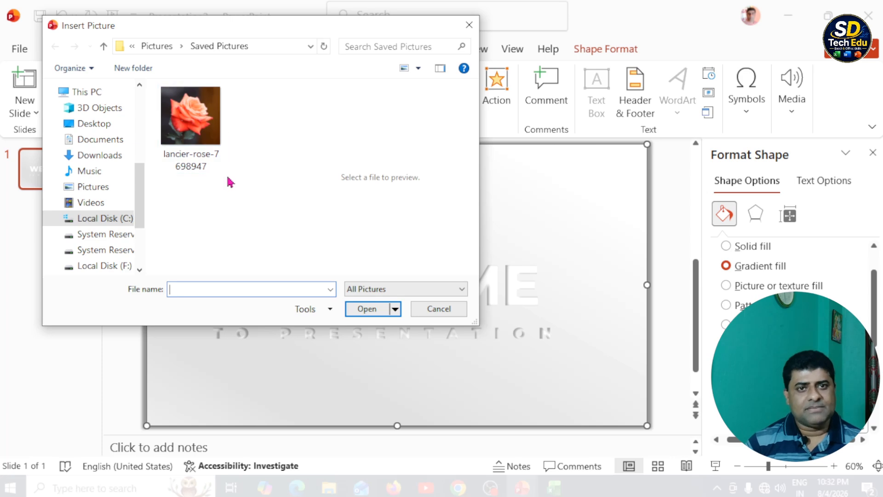
pyautogui.click(185, 144)
pyautogui.click(363, 308)
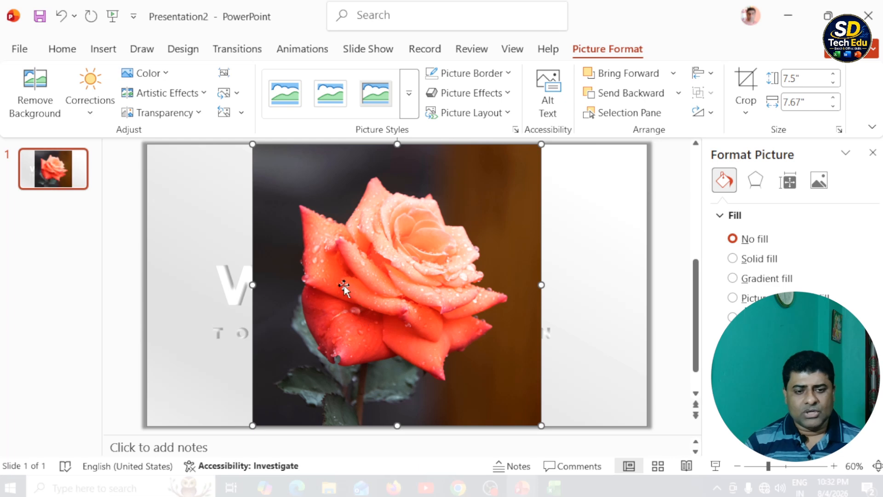
pyautogui.moveTo(541, 285); pyautogui.dragTo(641, 301)
pyautogui.moveTo(253, 286); pyautogui.dragTo(152, 297)
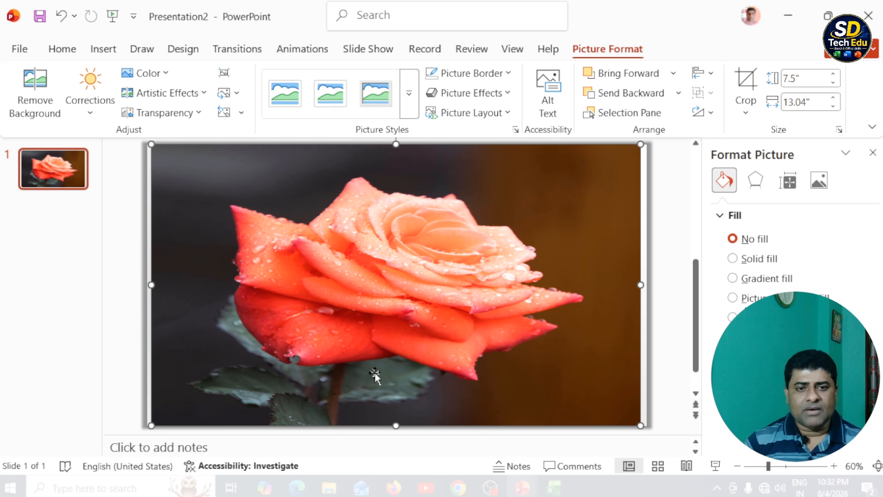
# Add the Grow/Shrink emphasis animation to the rose picture and set it to start With Previous.
pyautogui.click(312, 54)
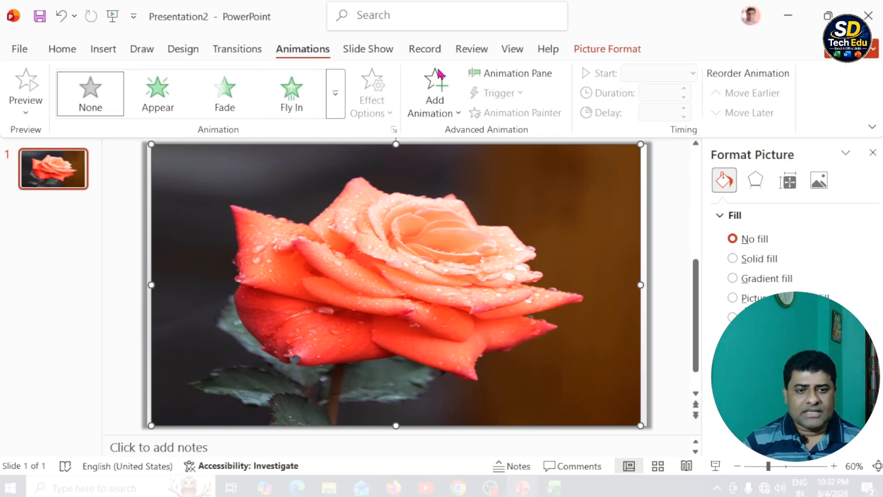
pyautogui.click(459, 114)
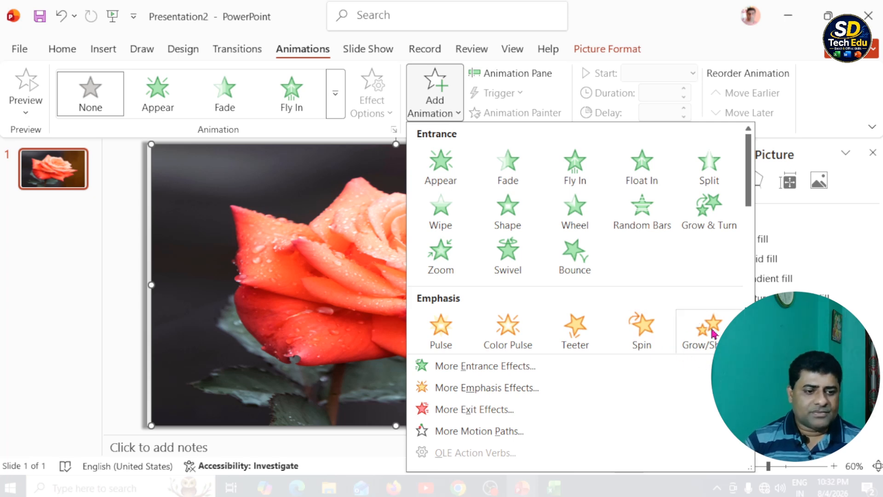
pyautogui.click(700, 334)
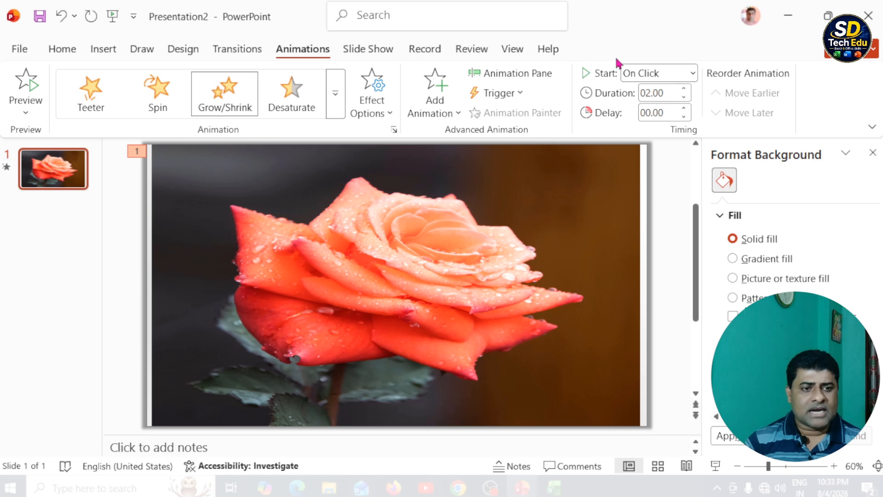
pyautogui.click(693, 75)
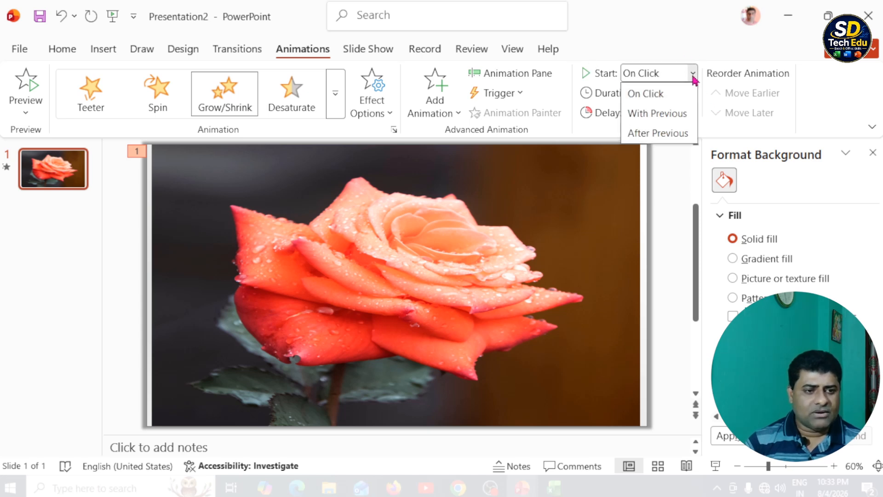
pyautogui.click(642, 114)
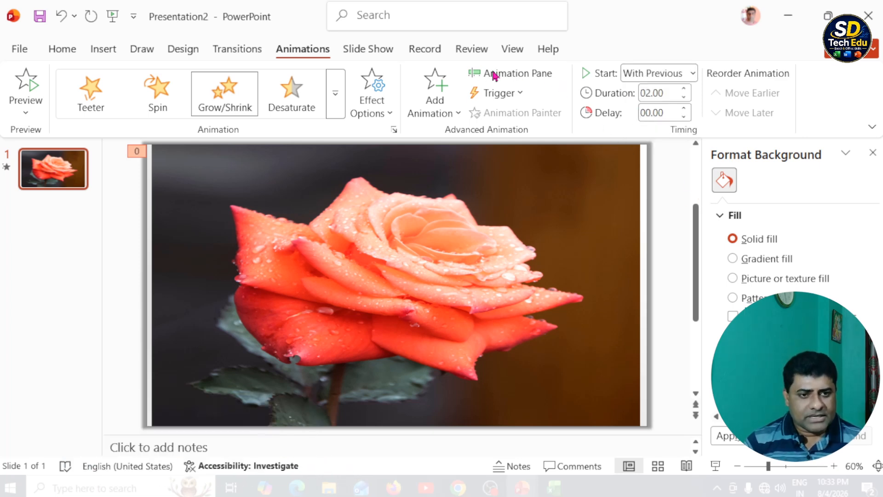
# Turn on Auto-reverse for the rose picture's Grow/Shrink animation and set it to repeat Until End of Slide.
pyautogui.click(518, 77)
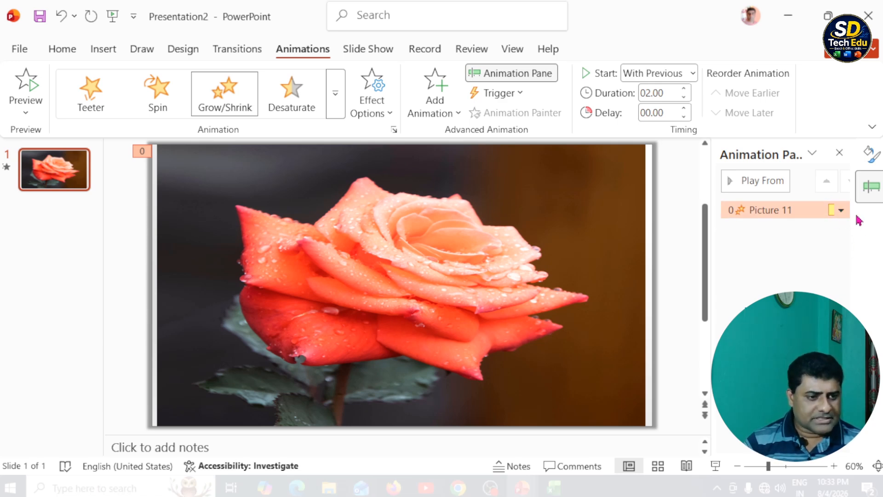
pyautogui.click(842, 211)
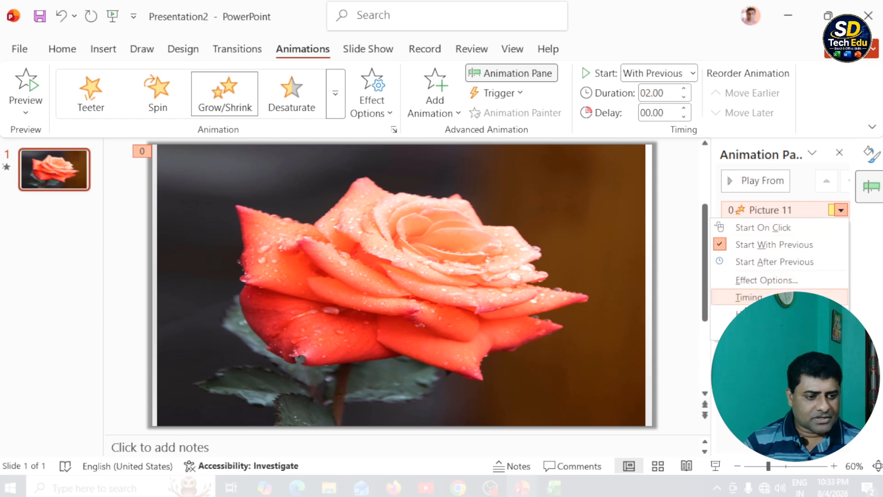
pyautogui.click(749, 298)
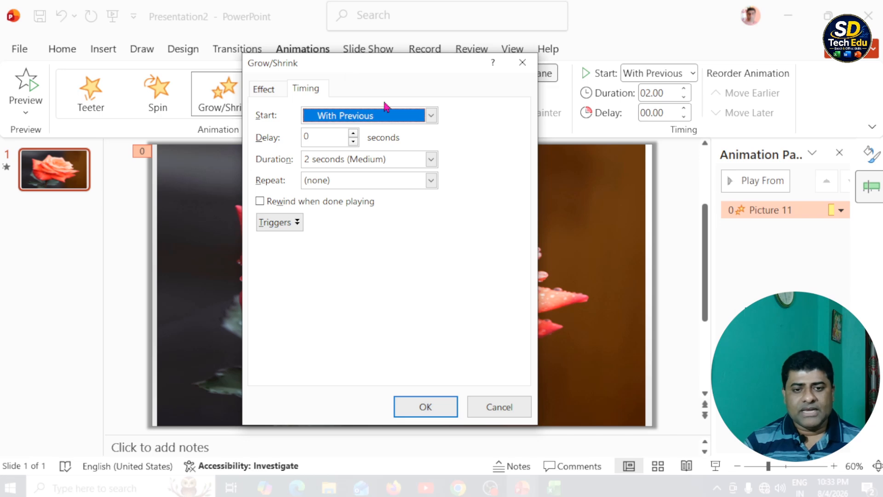
pyautogui.click(263, 89)
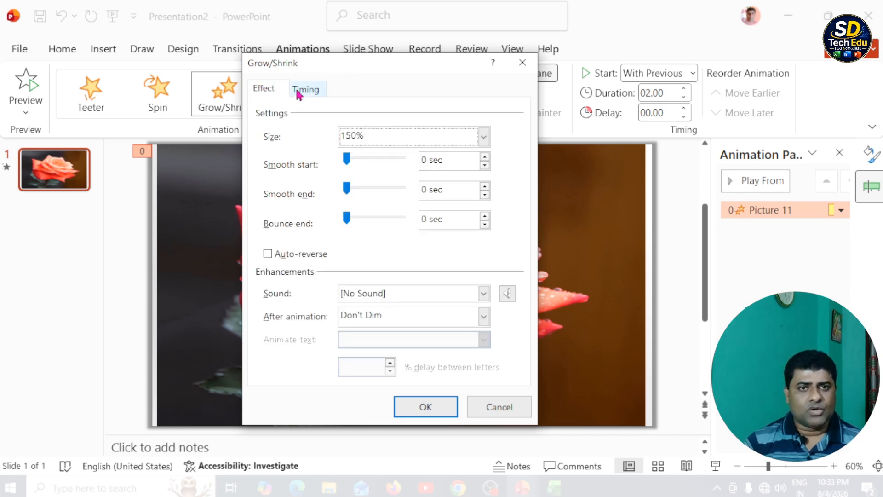
pyautogui.click(270, 90)
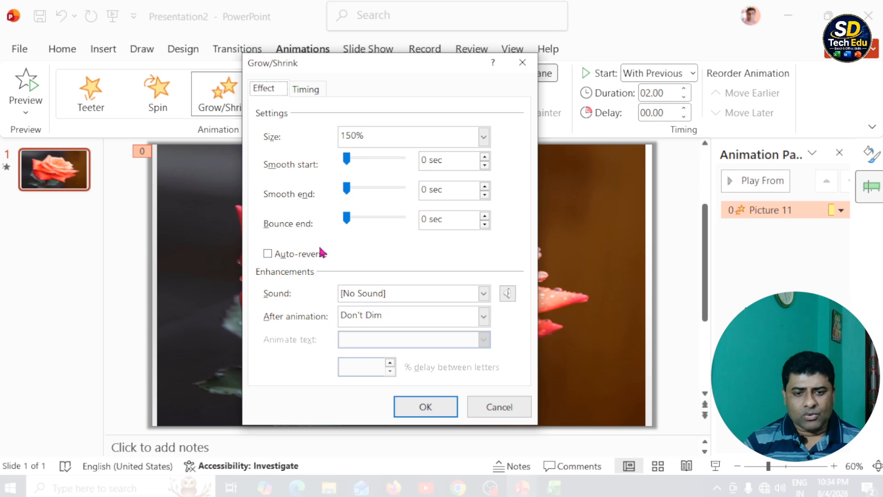
pyautogui.click(268, 255)
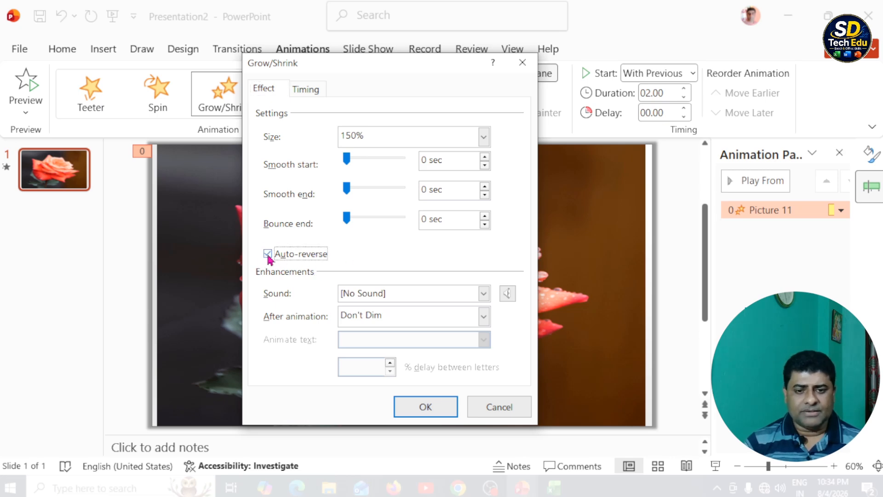
pyautogui.click(316, 90)
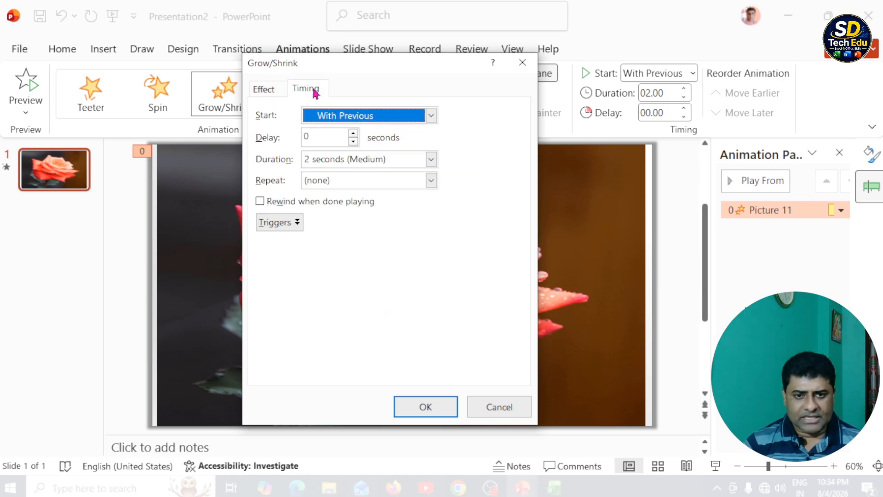
pyautogui.click(433, 183)
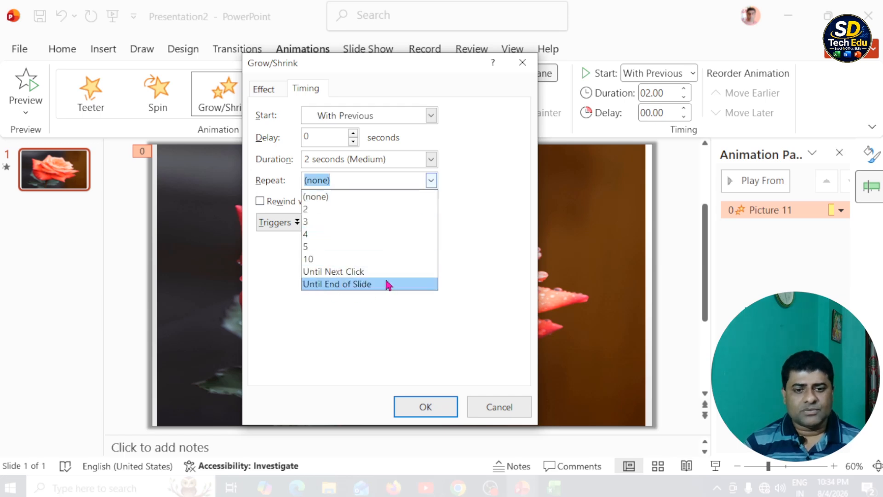
pyautogui.click(354, 285)
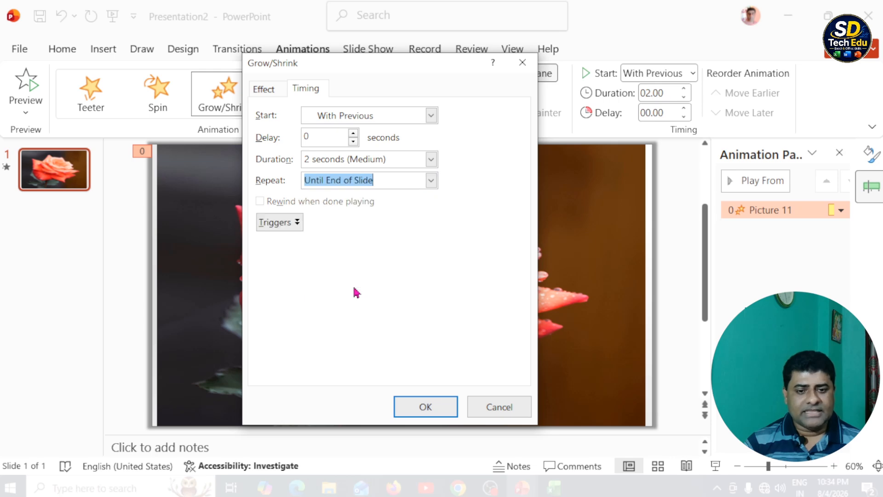
pyautogui.click(425, 407)
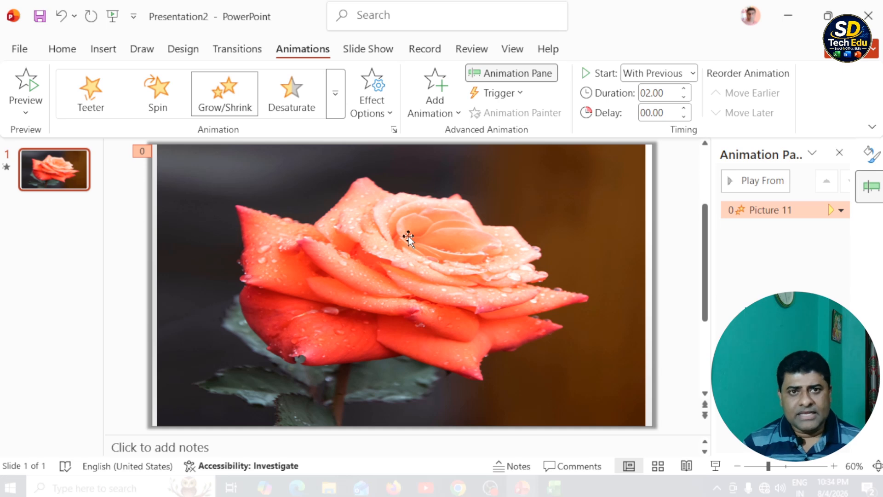
# Send the rose picture to the back, behind the cut-out rectangle.
pyautogui.rightClick(450, 258)
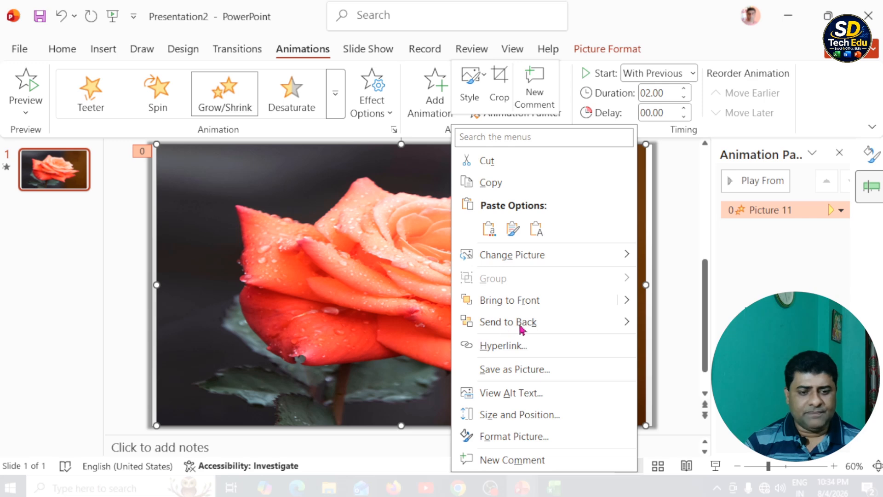
pyautogui.click(522, 322)
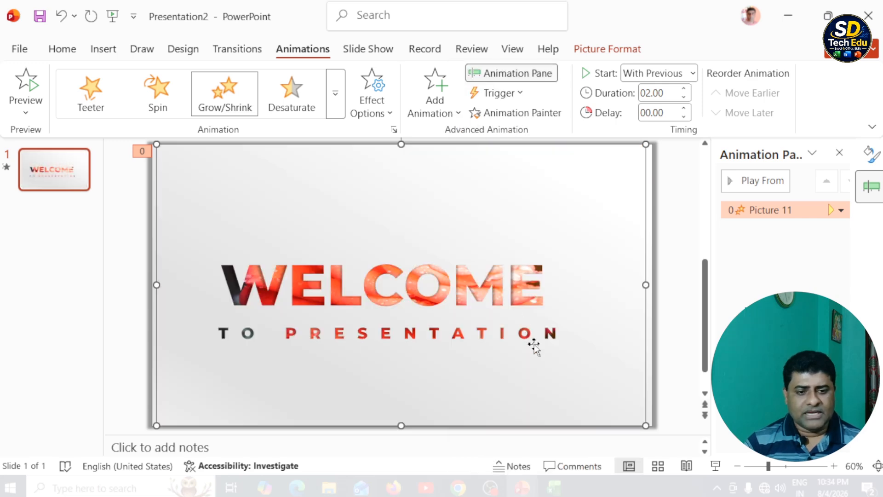